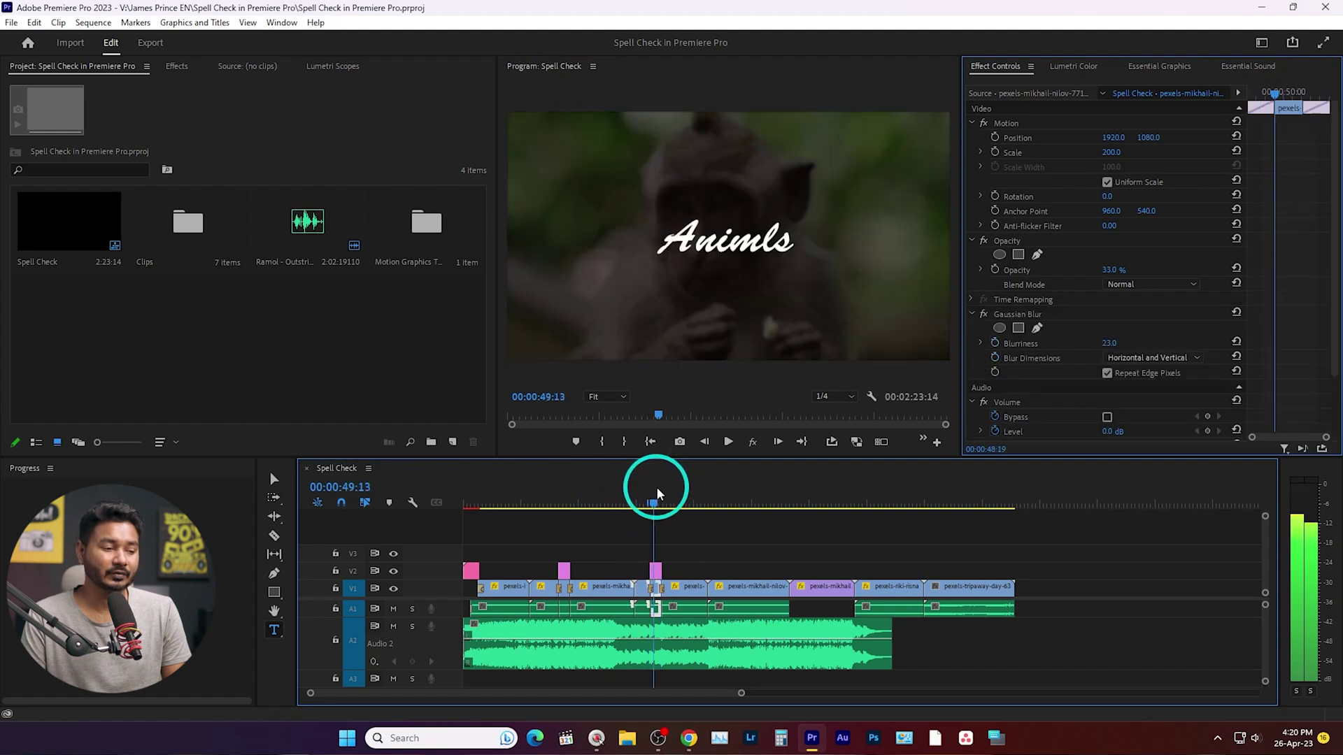
Copy the misspelled 'Animls' title text from the V2 graphic, then bring up Chrome.
{"action": "left_click", "coordinate": [665, 563]}
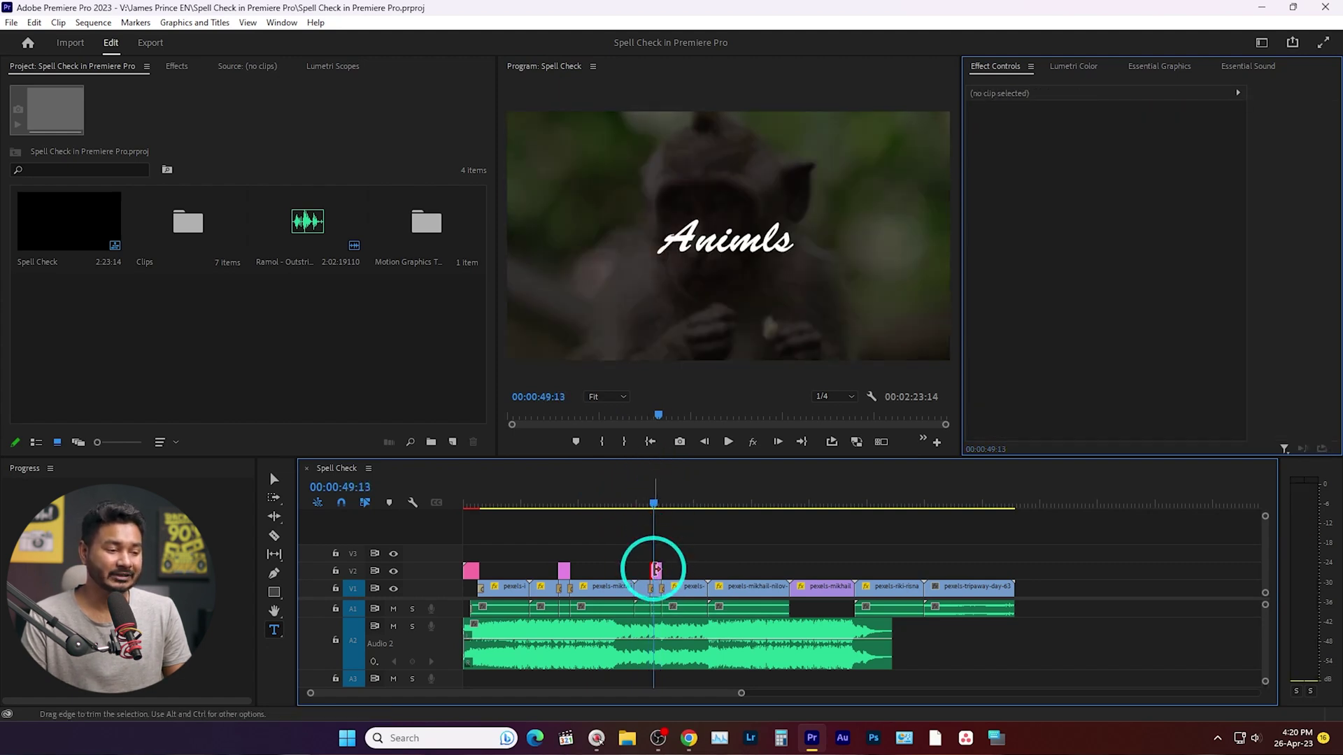
{"action": "left_click", "coordinate": [656, 570]}
{"action": "right_click", "coordinate": [728, 249]}
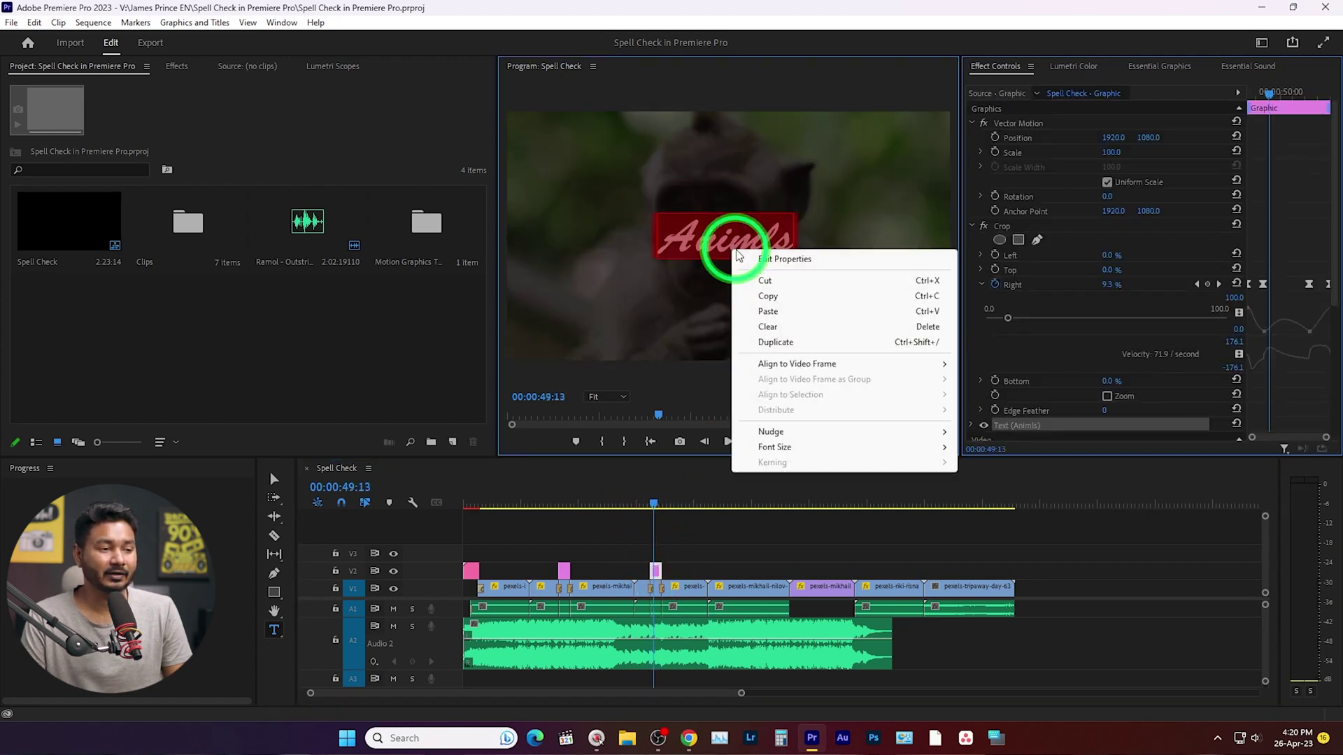
{"action": "left_click", "coordinate": [771, 292]}
{"action": "left_click", "coordinate": [758, 619]}
{"action": "left_click", "coordinate": [689, 738]}
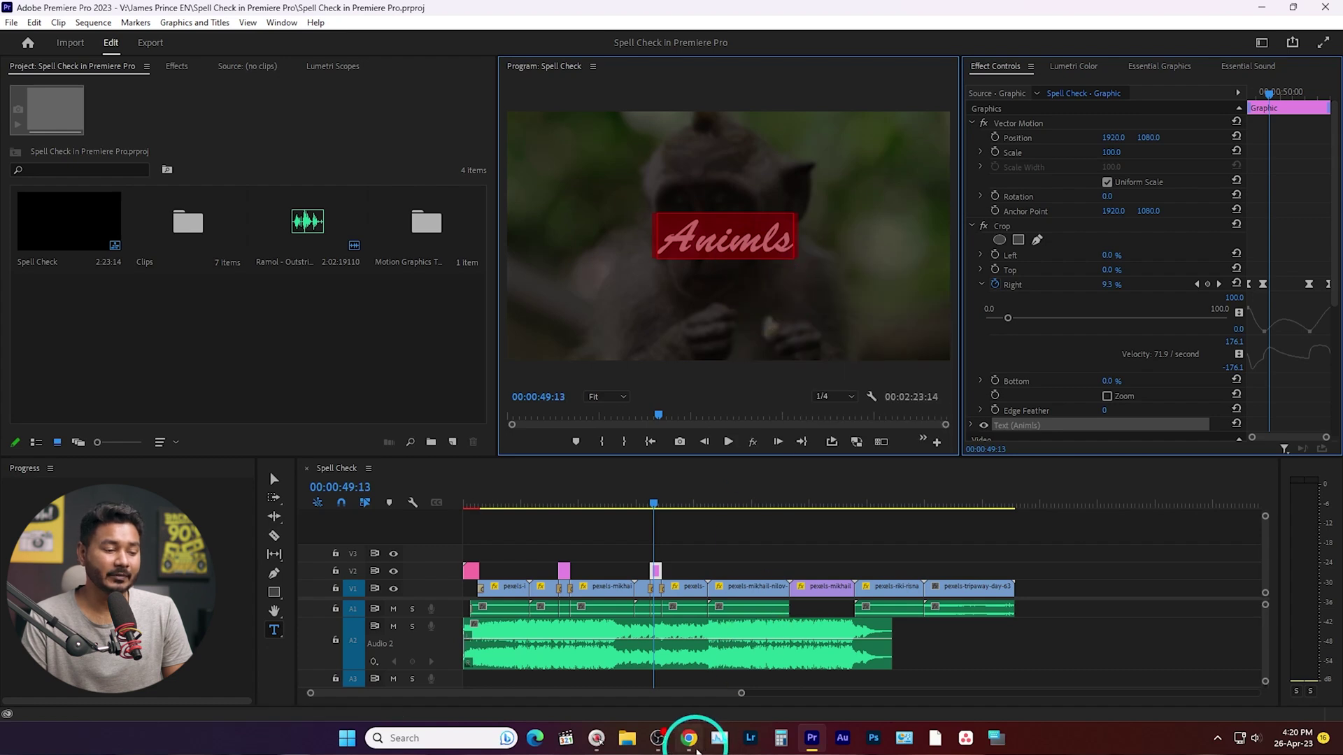
Search Google for 'Animls' and highlight the suggested spelling 'Animals'.
{"action": "right_click", "coordinate": [654, 356]}
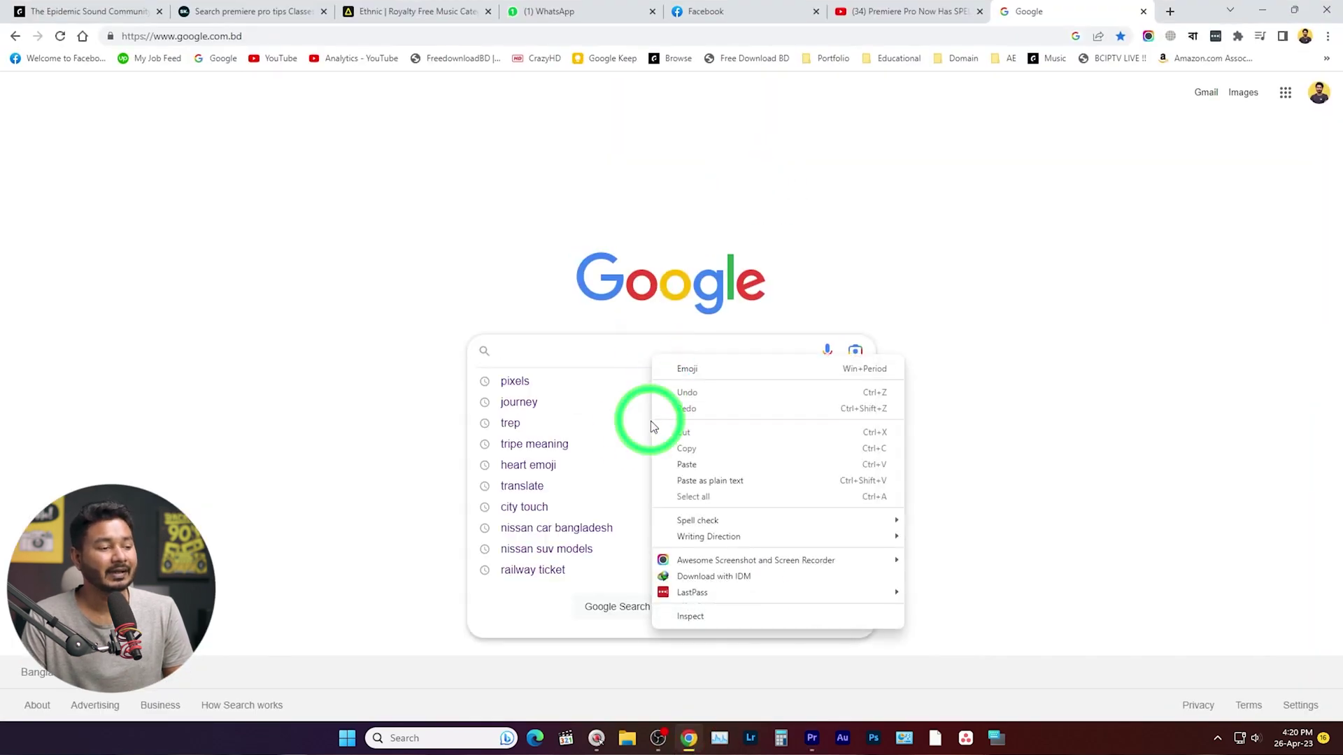
{"action": "left_click", "coordinate": [703, 465]}
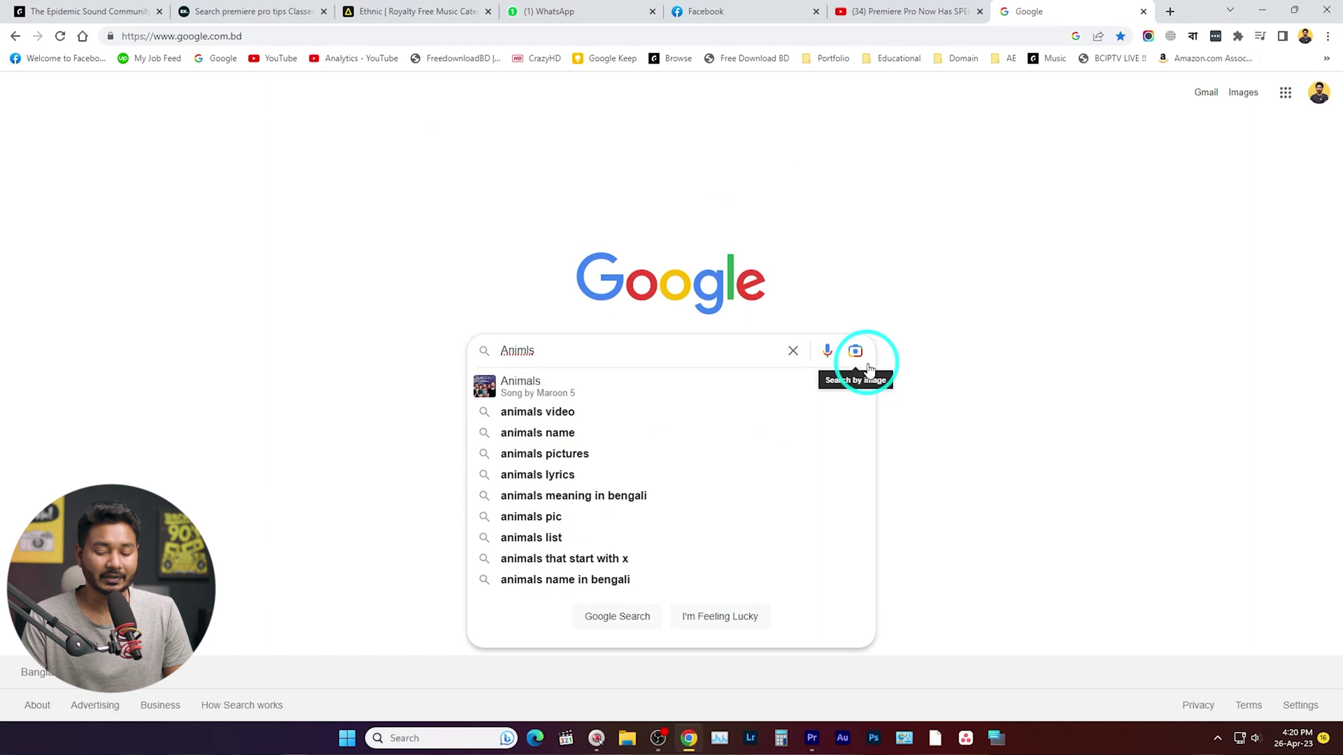
{"action": "key", "text": "Return"}
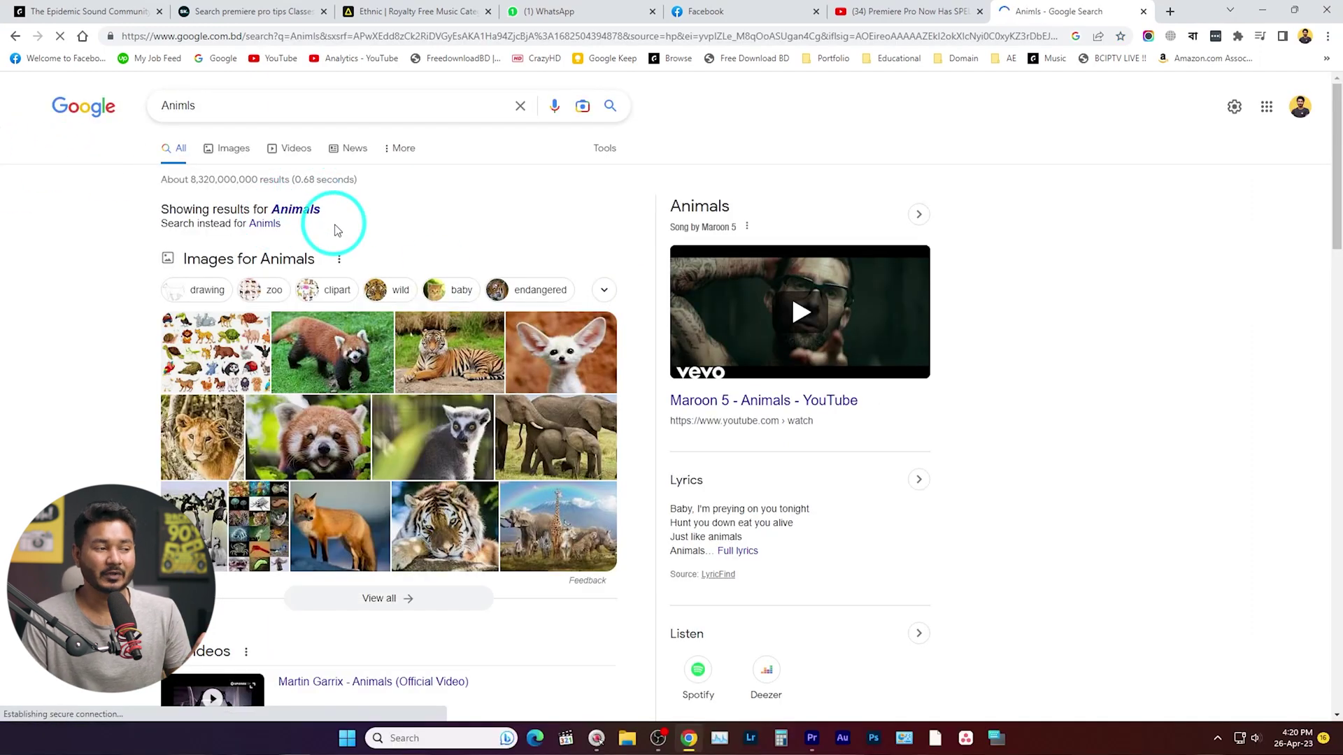
{"action": "left_click_drag", "start_coordinate": [328, 209], "coordinate": [279, 208]}
{"action": "left_click", "coordinate": [285, 216]}
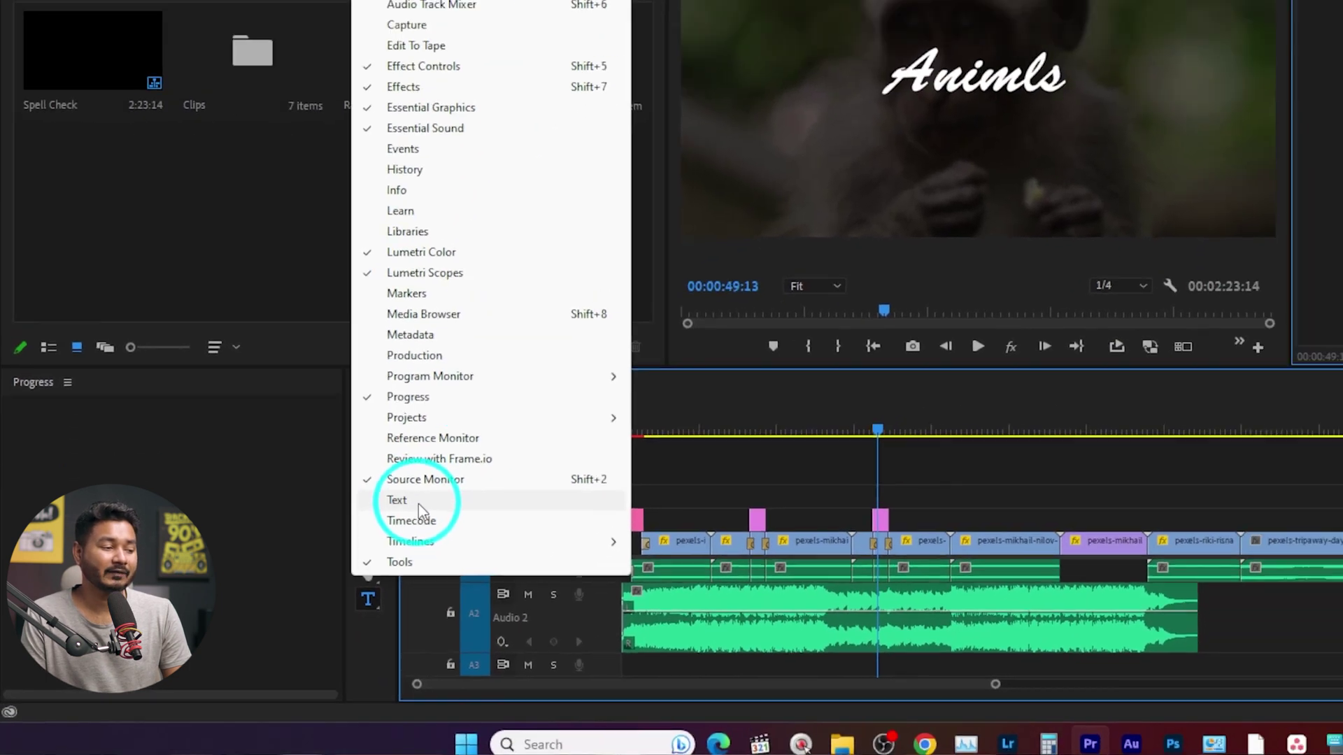
Open the Text panel and browse its Transcript, Captions and Graphics tabs.
{"action": "left_click", "coordinate": [448, 483]}
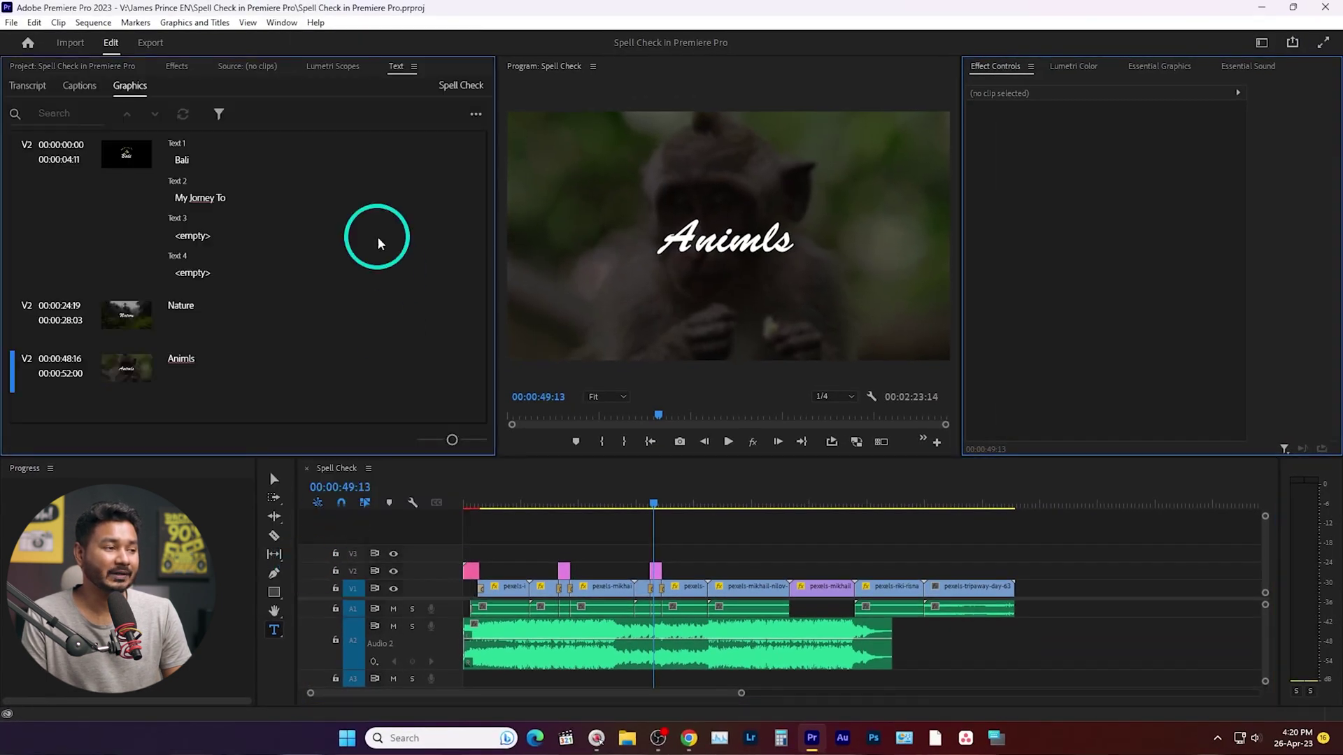
{"action": "left_click", "coordinate": [28, 85]}
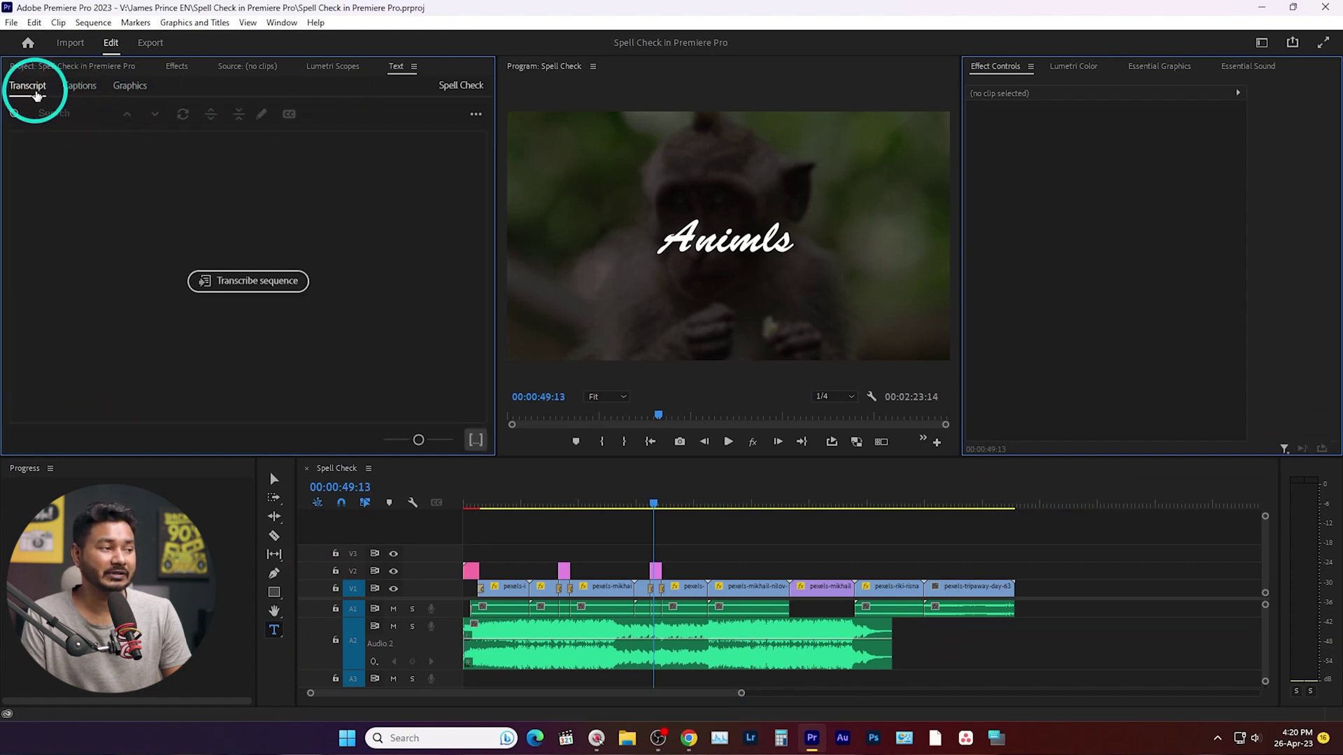
{"action": "left_click", "coordinate": [79, 87]}
{"action": "left_click", "coordinate": [117, 89]}
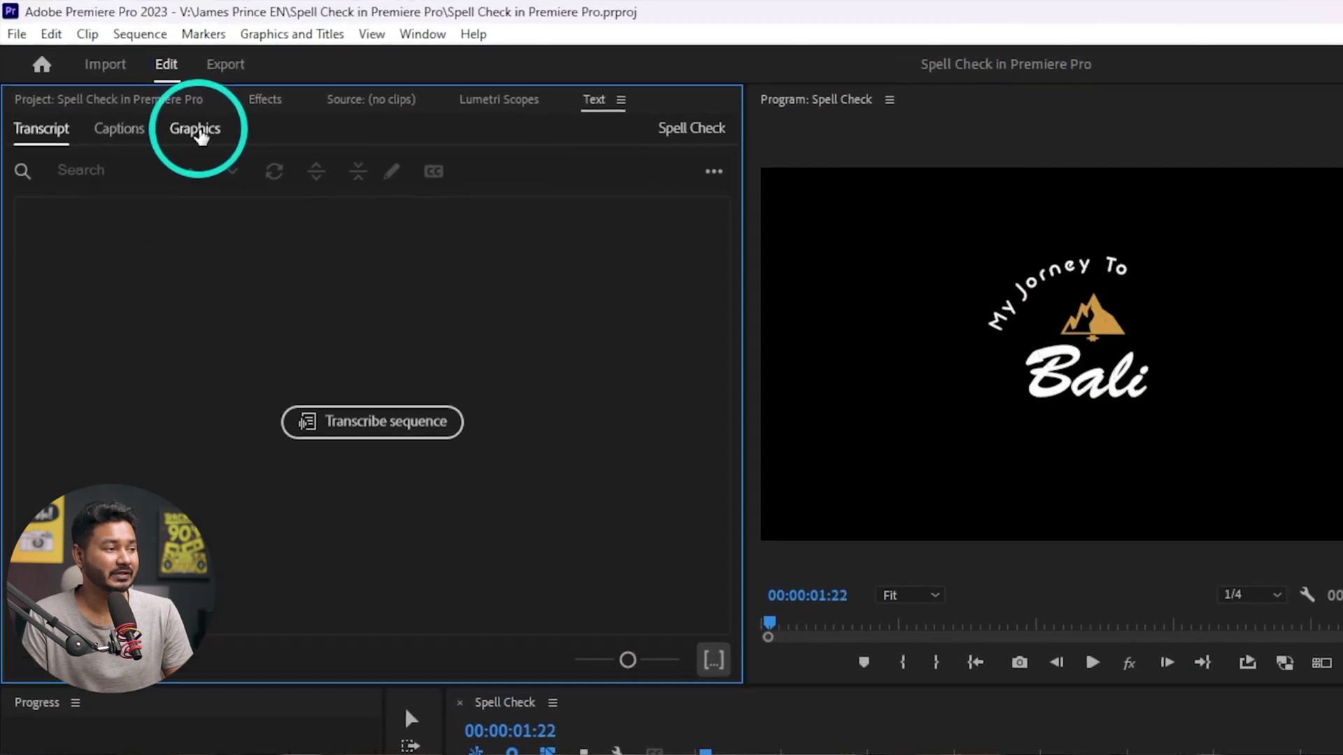
{"action": "left_click", "coordinate": [131, 93]}
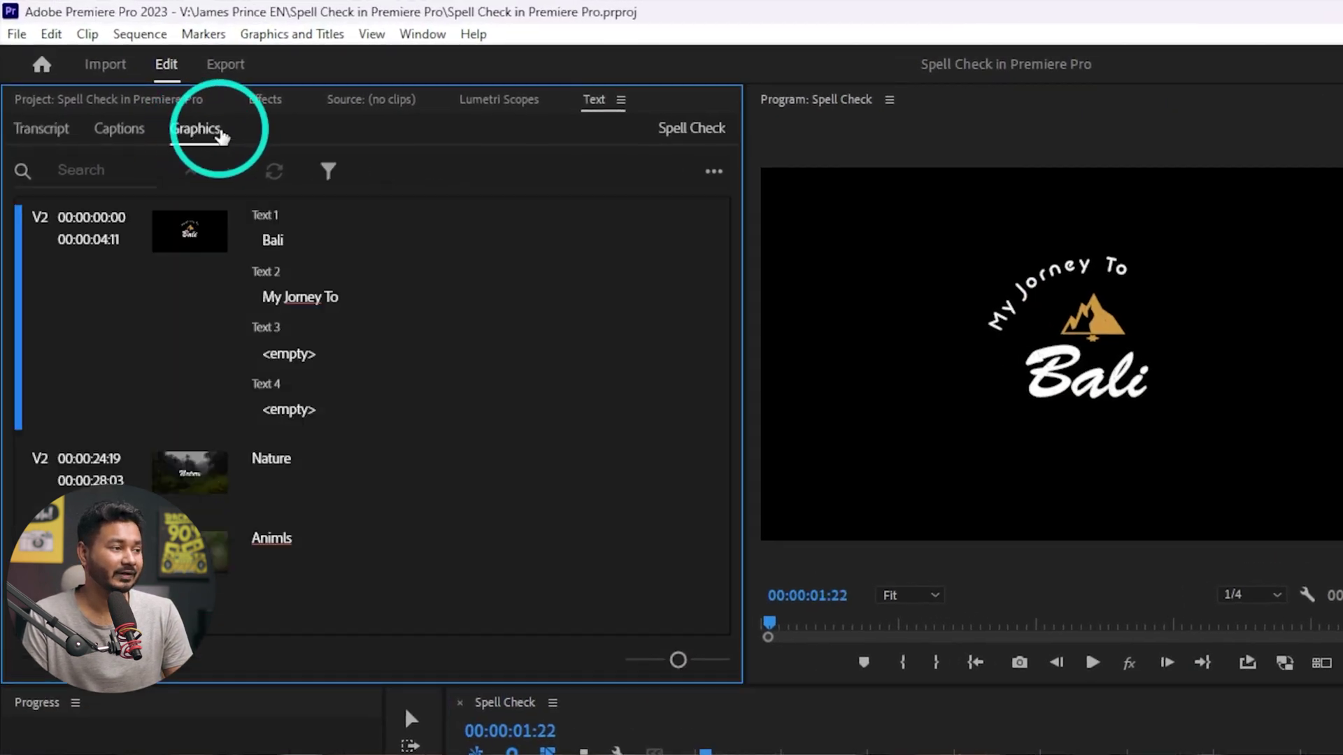
Select the Bali, Nature and Animls entries in the Graphics list.
{"action": "left_click", "coordinate": [249, 238]}
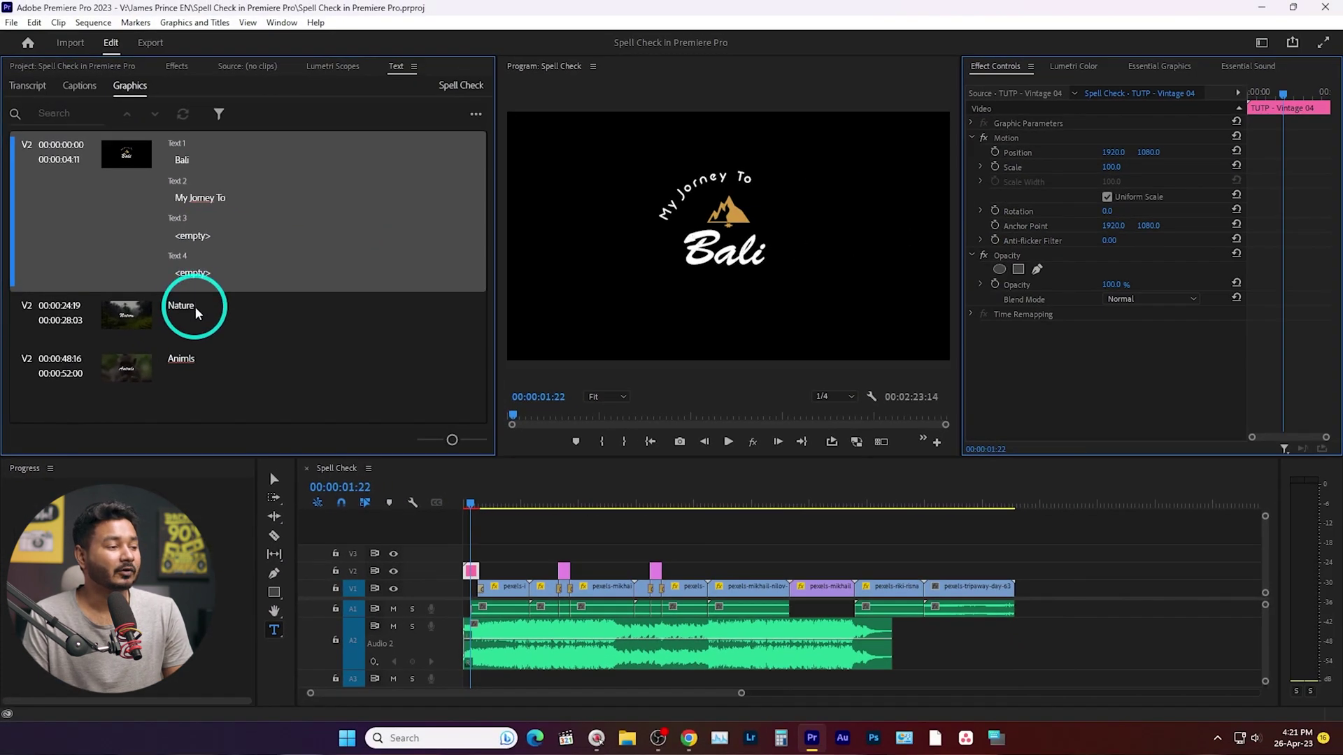
{"action": "left_click", "coordinate": [194, 308]}
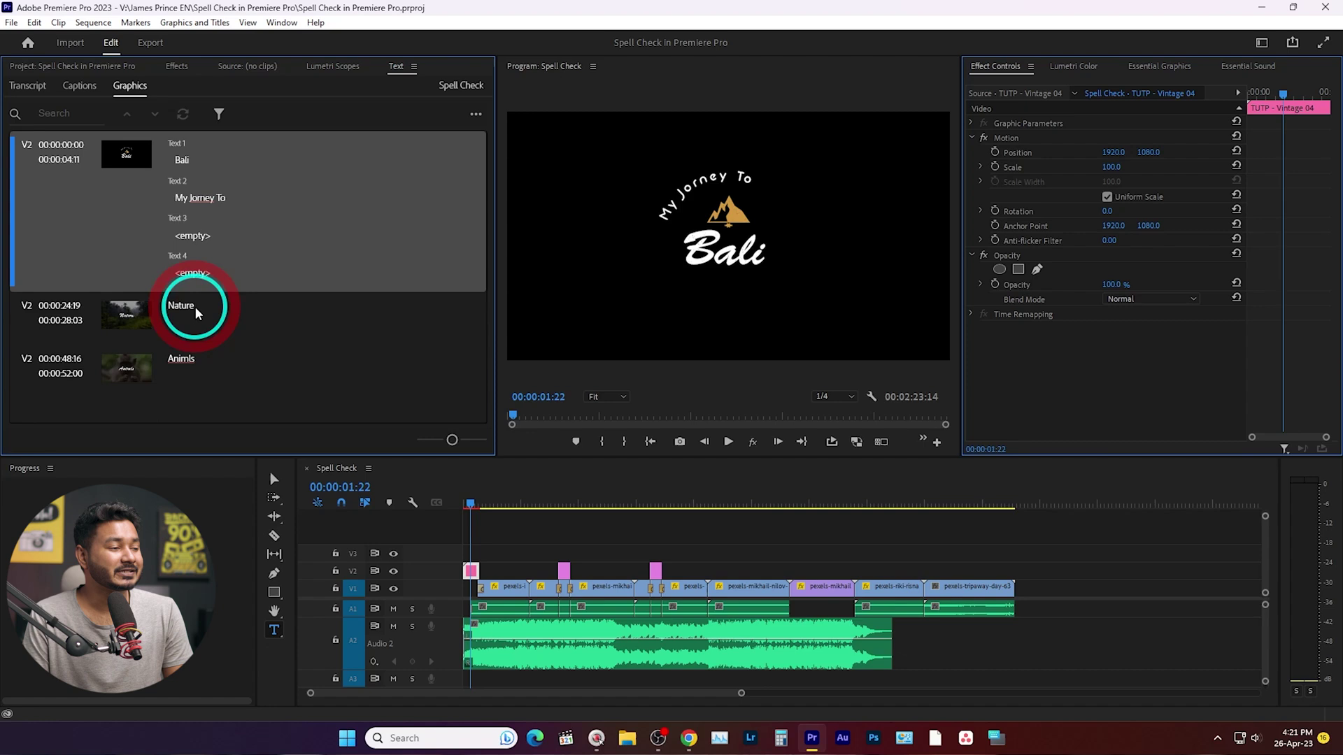
{"action": "left_click", "coordinate": [234, 369]}
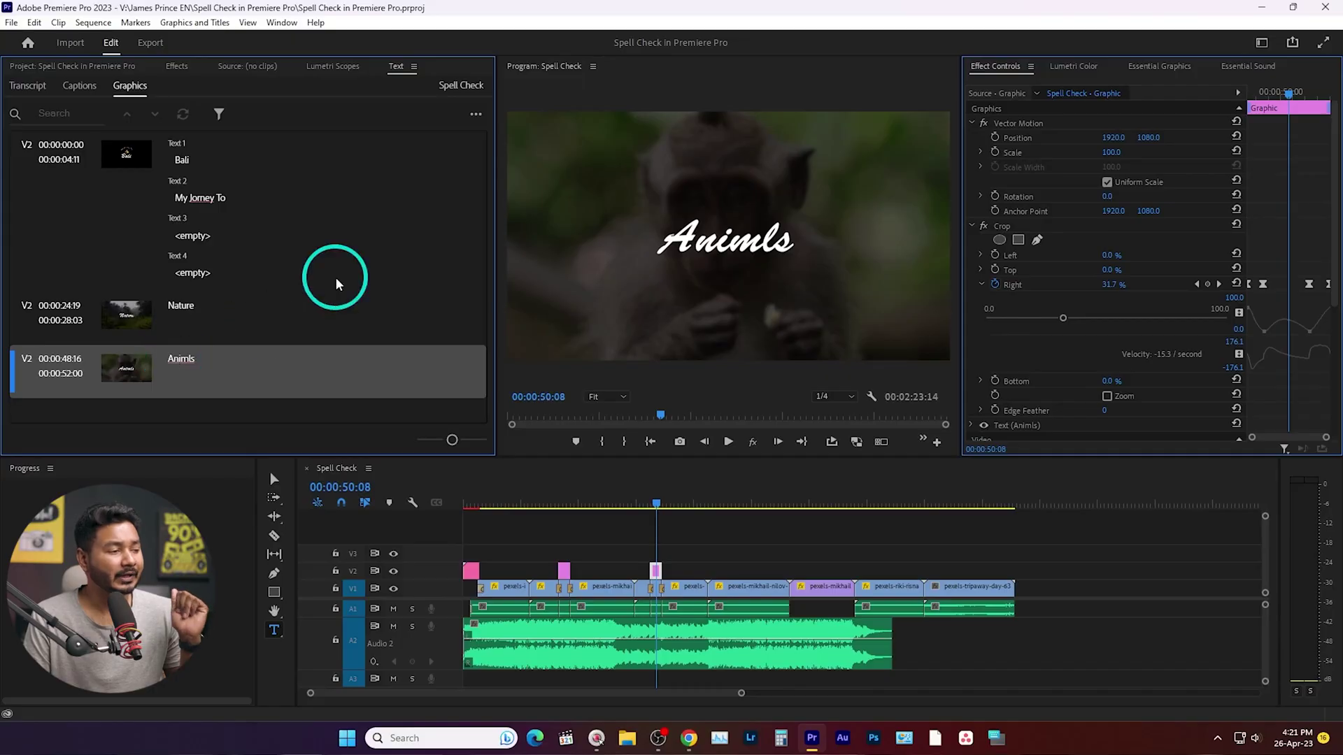
Turn on Check Spelling in the Text panel's spell check settings with English (United States).
{"action": "left_click", "coordinate": [475, 114]}
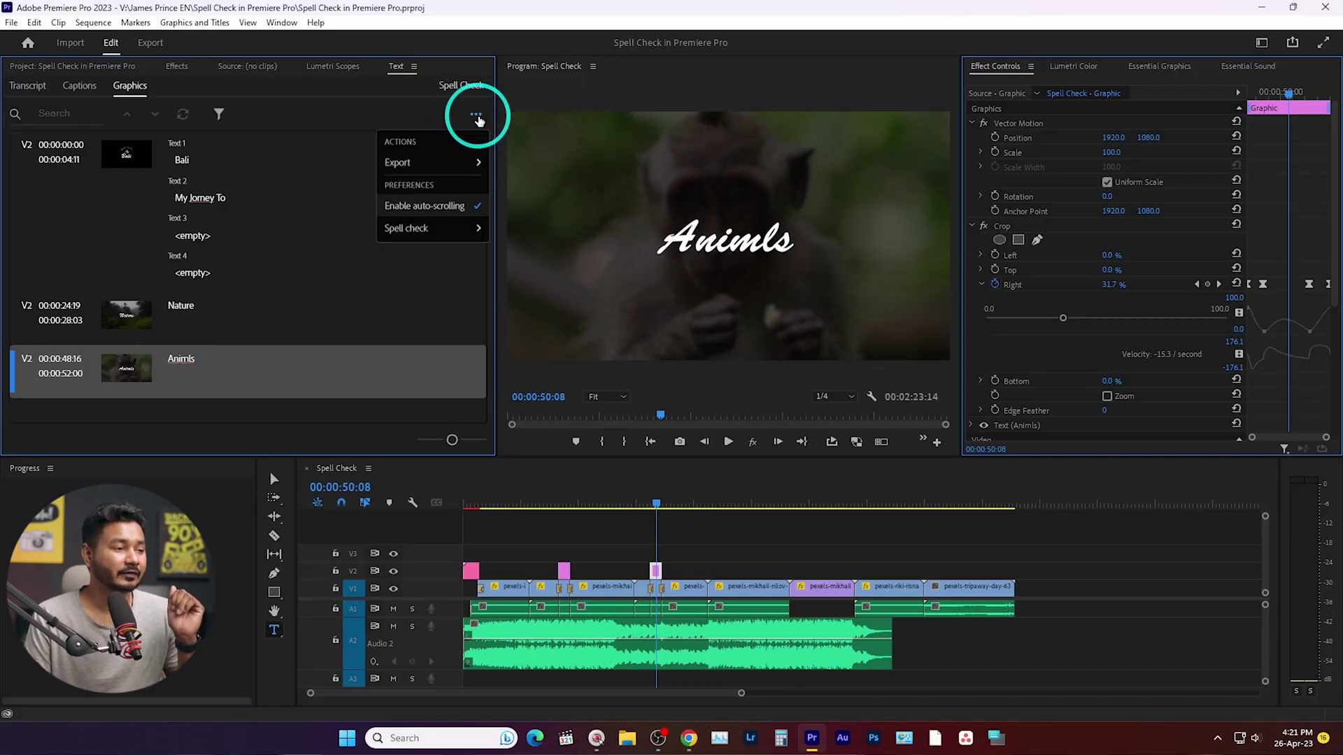
{"action": "mouse_move", "coordinate": [418, 228]}
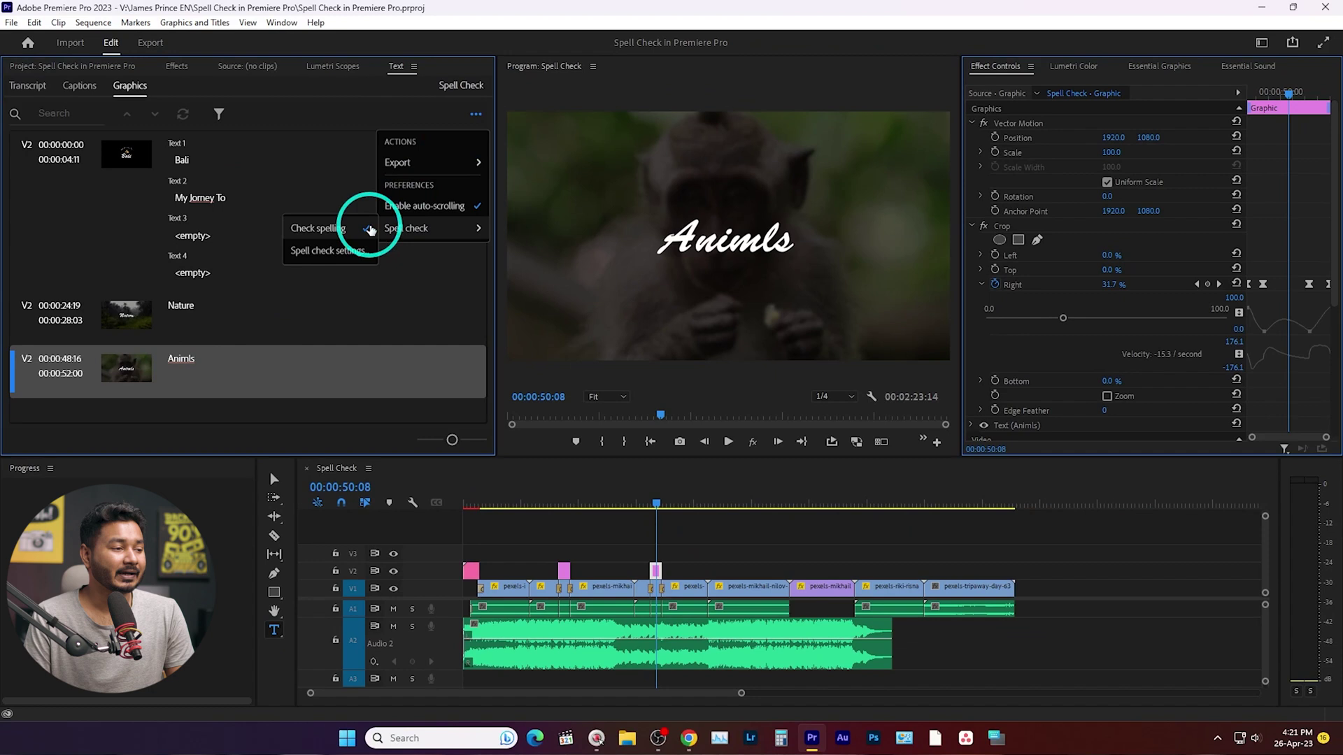
{"action": "left_click", "coordinate": [342, 231]}
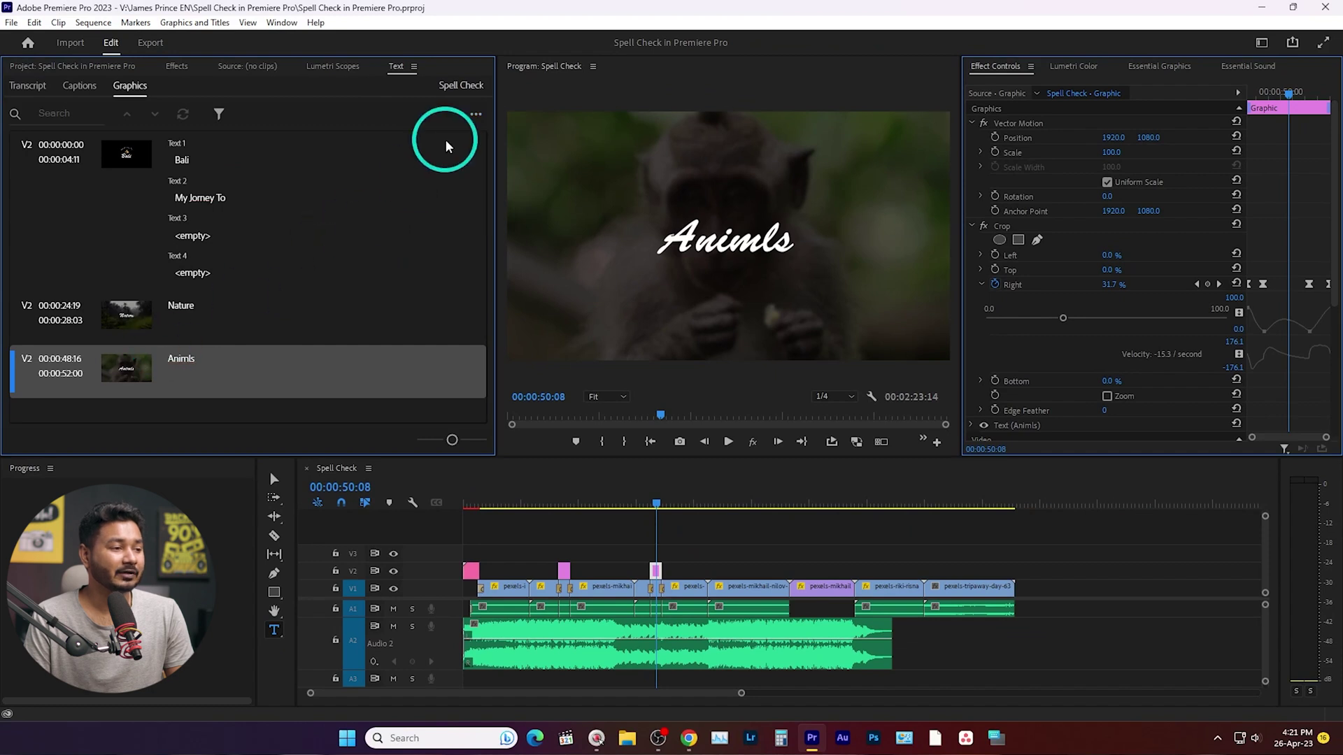
{"action": "left_click", "coordinate": [475, 113]}
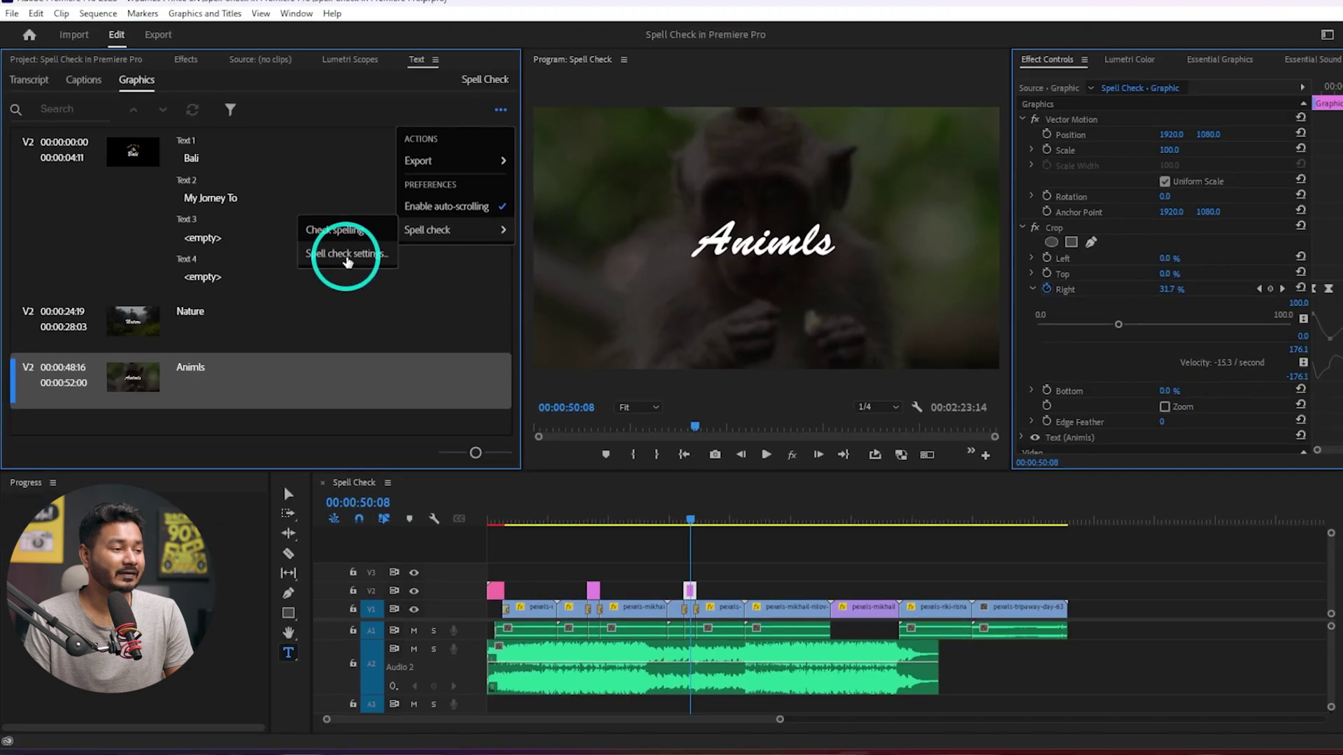
{"action": "left_click", "coordinate": [346, 255]}
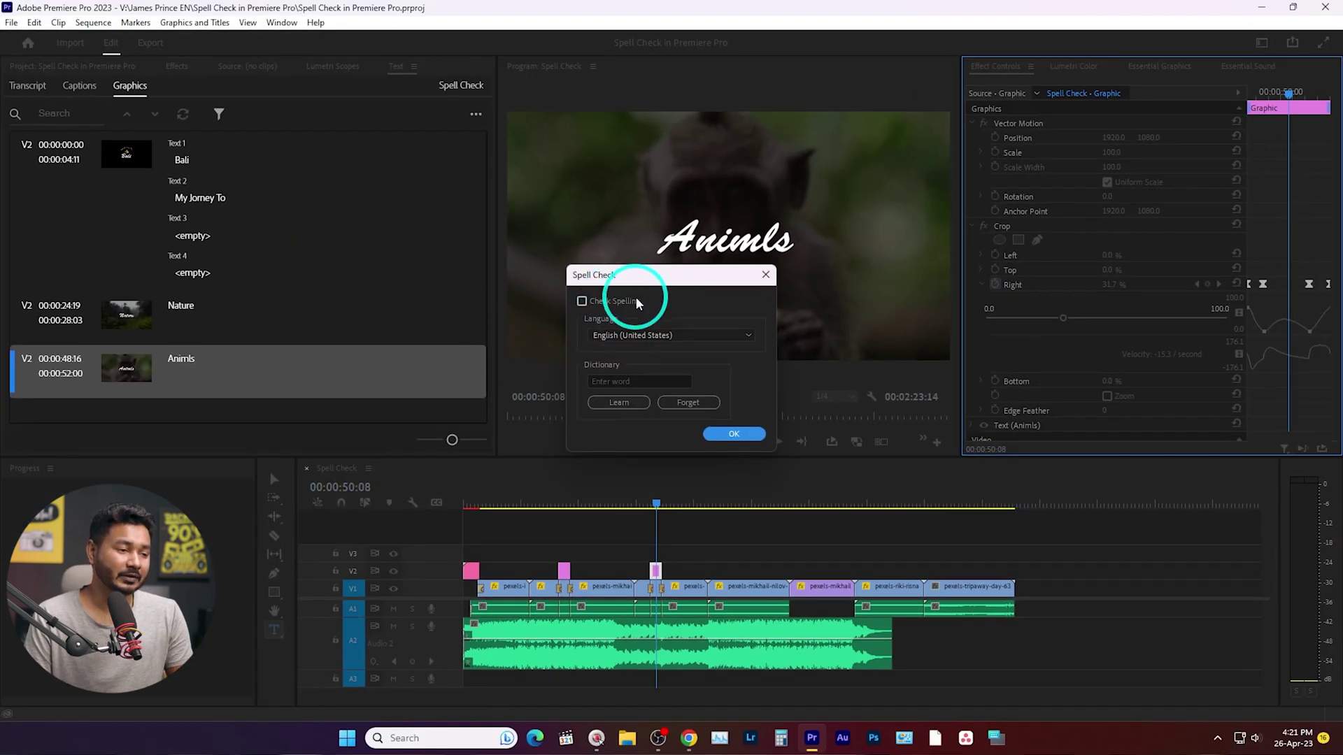
{"action": "left_click", "coordinate": [692, 334]}
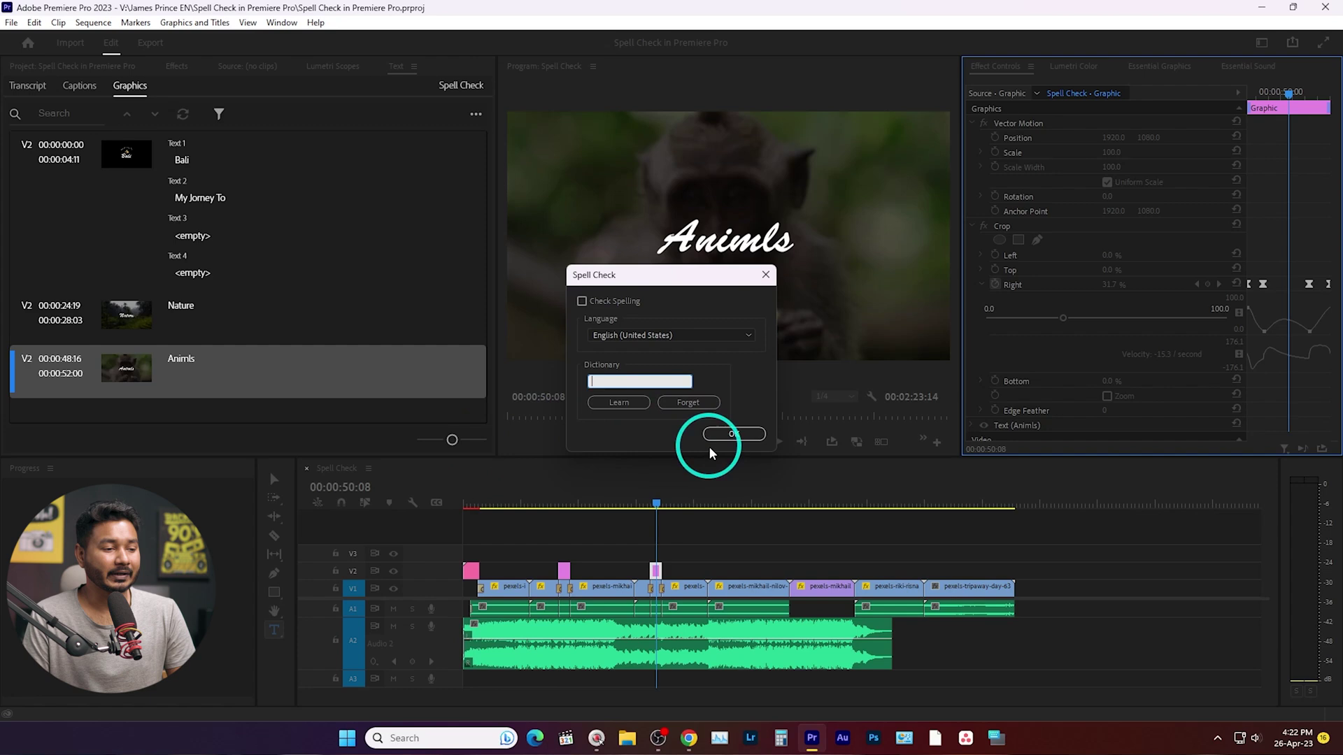
{"action": "left_click", "coordinate": [692, 338]}
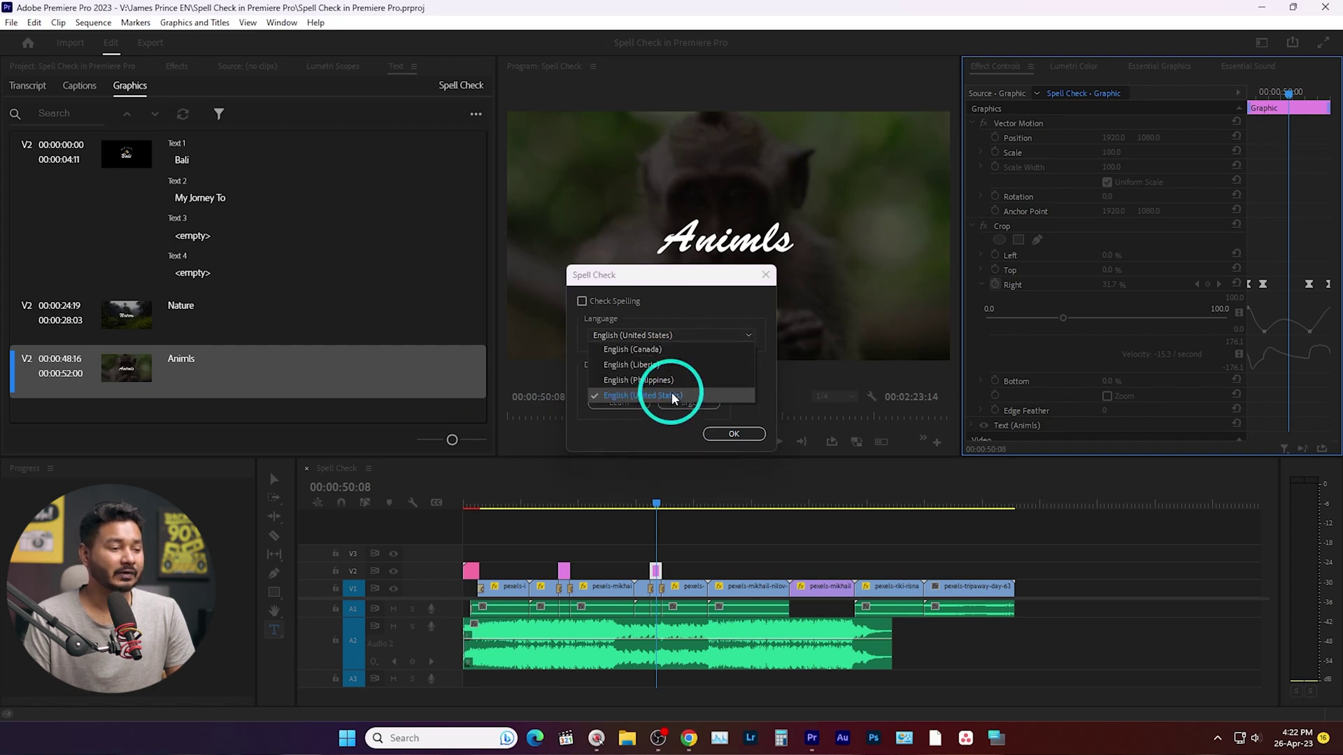
{"action": "left_click", "coordinate": [673, 397]}
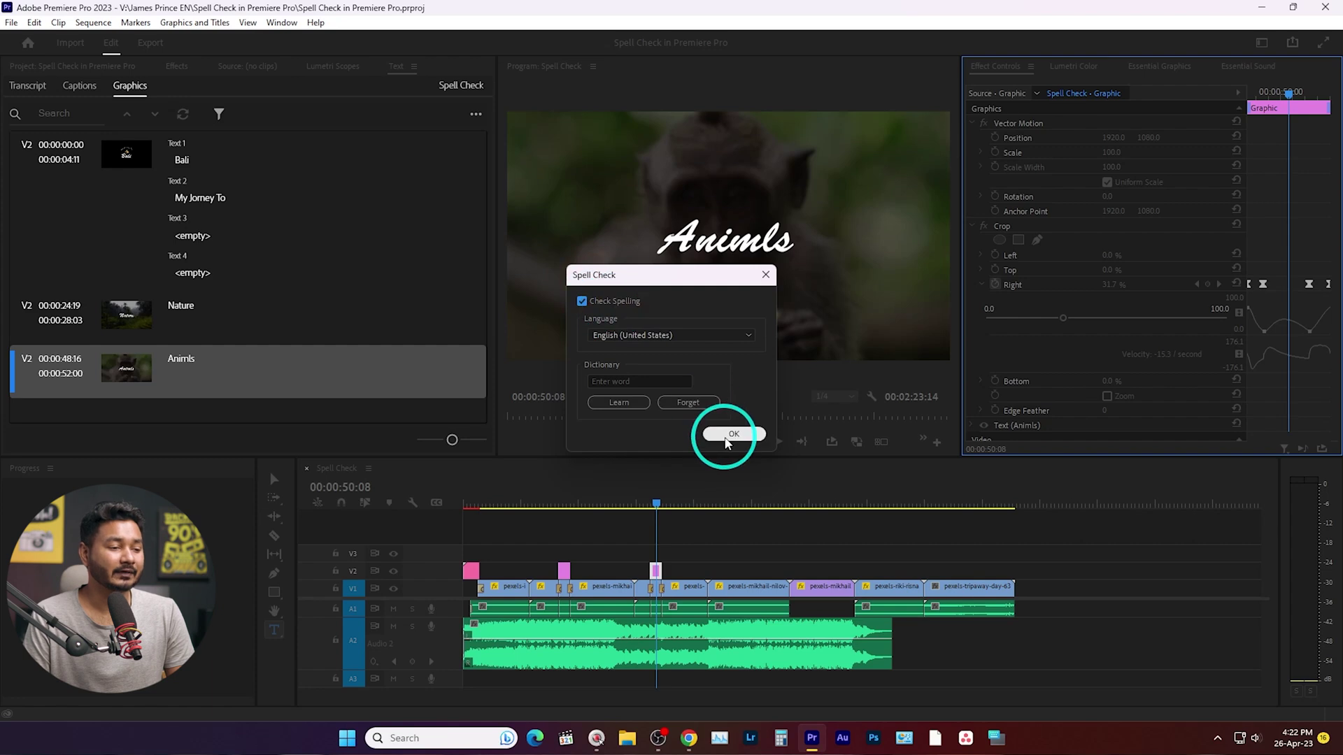
{"action": "left_click", "coordinate": [730, 434]}
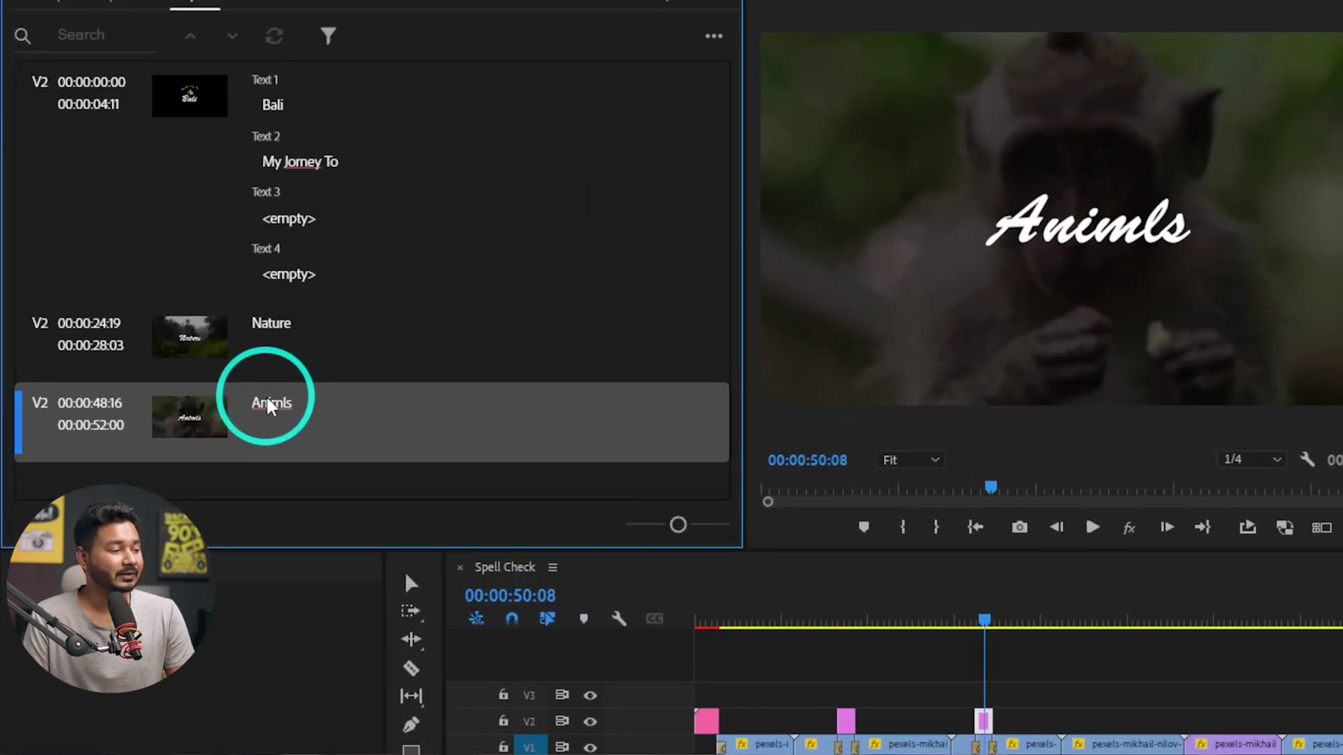
Fix 'Animls' to 'Animals' and 'Jorney' to 'Journey' from the spelling suggestions.
{"action": "right_click", "coordinate": [179, 359]}
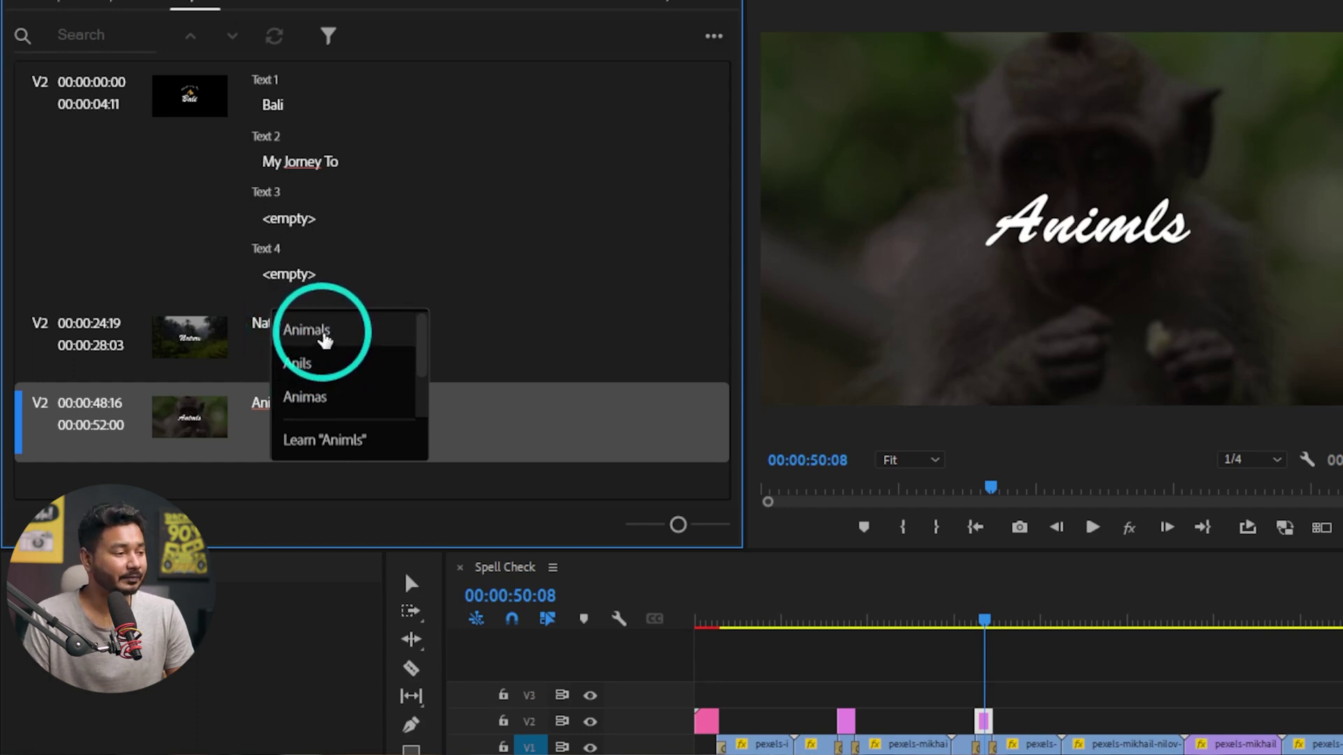
{"action": "left_click", "coordinate": [323, 337]}
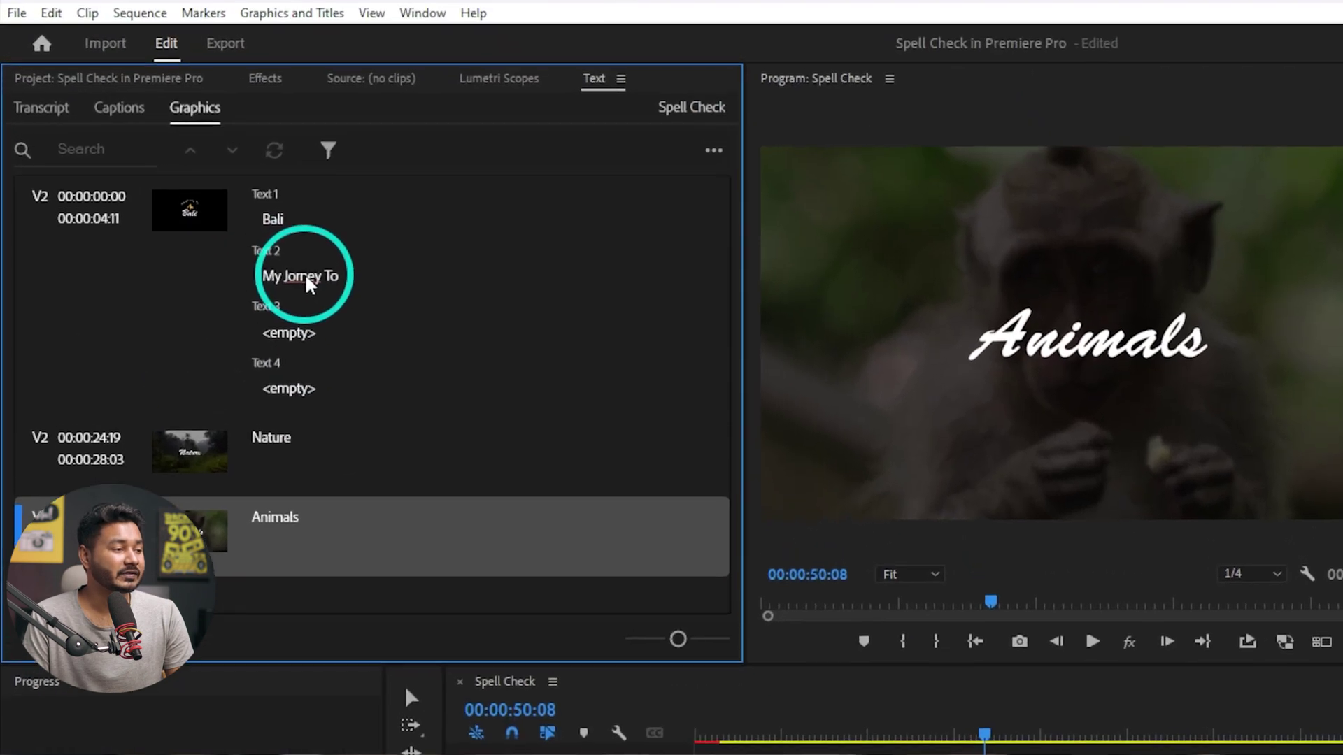
{"action": "left_click", "coordinate": [205, 203]}
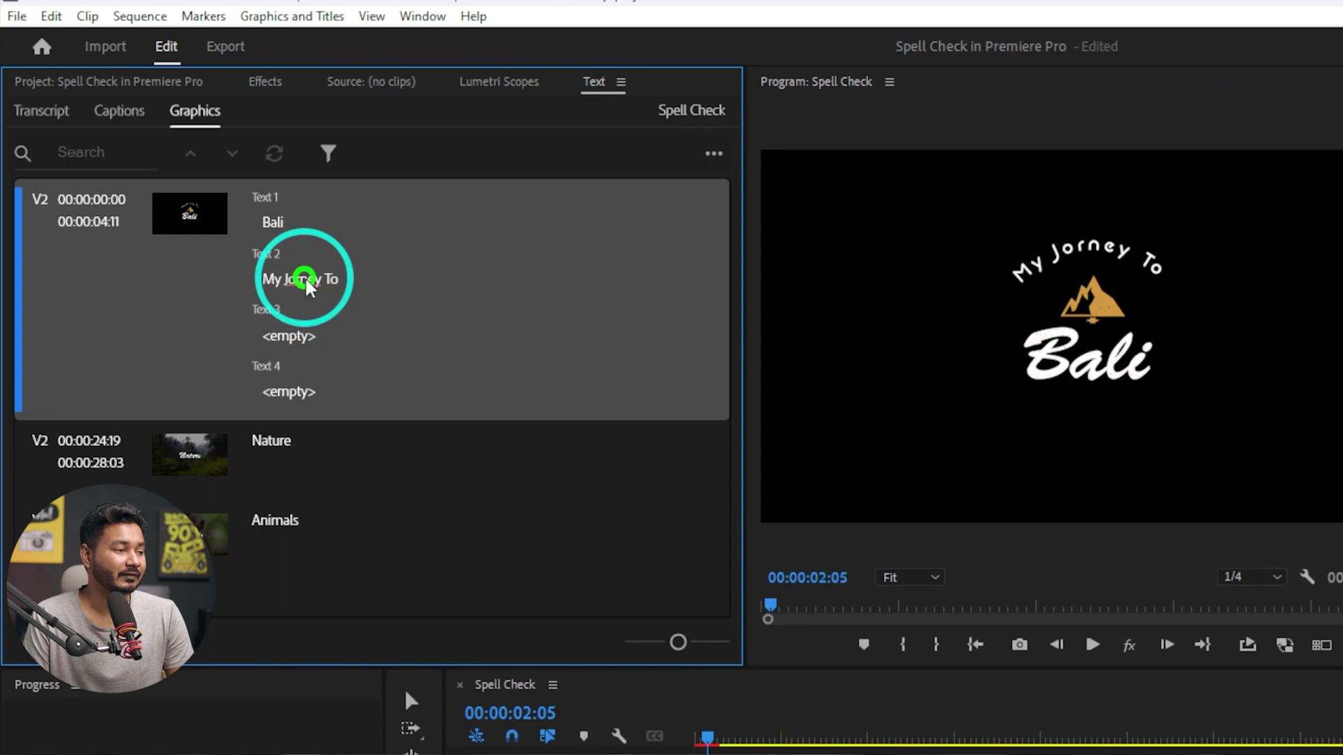
{"action": "right_click", "coordinate": [306, 280]}
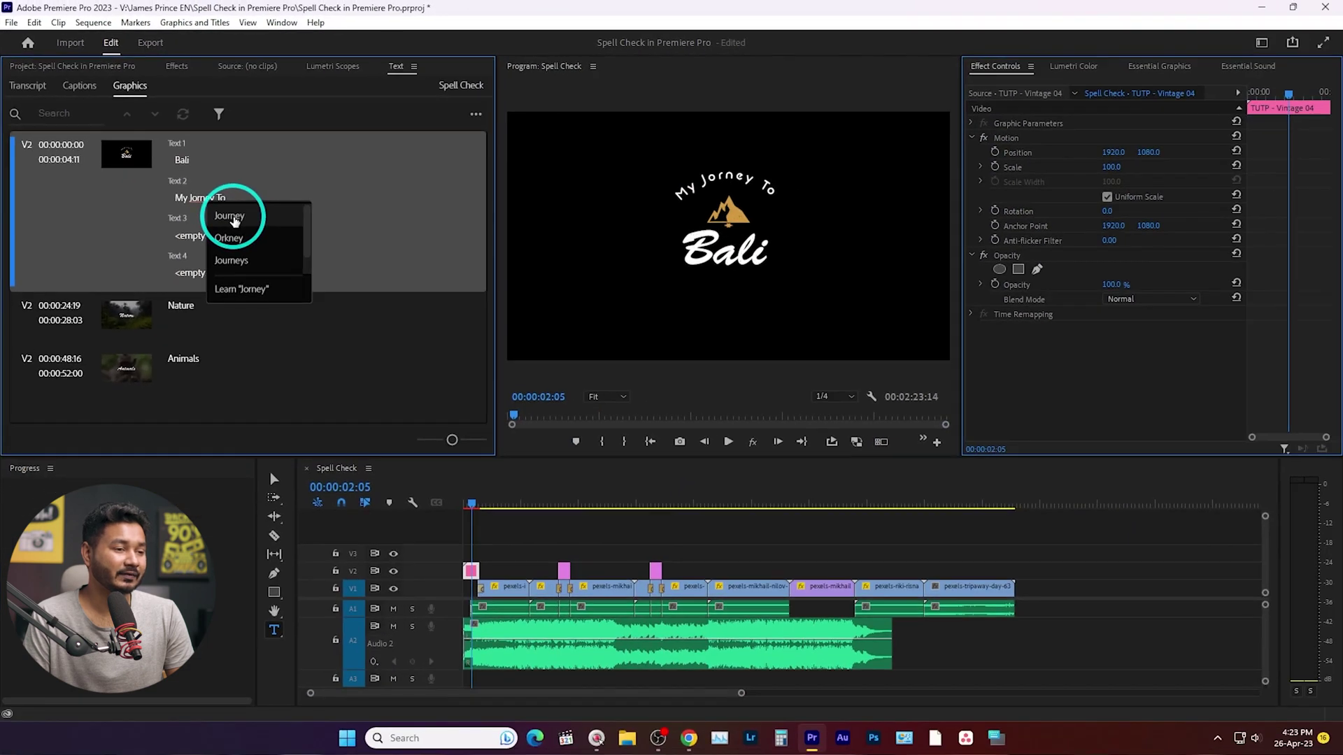
{"action": "left_click", "coordinate": [349, 311]}
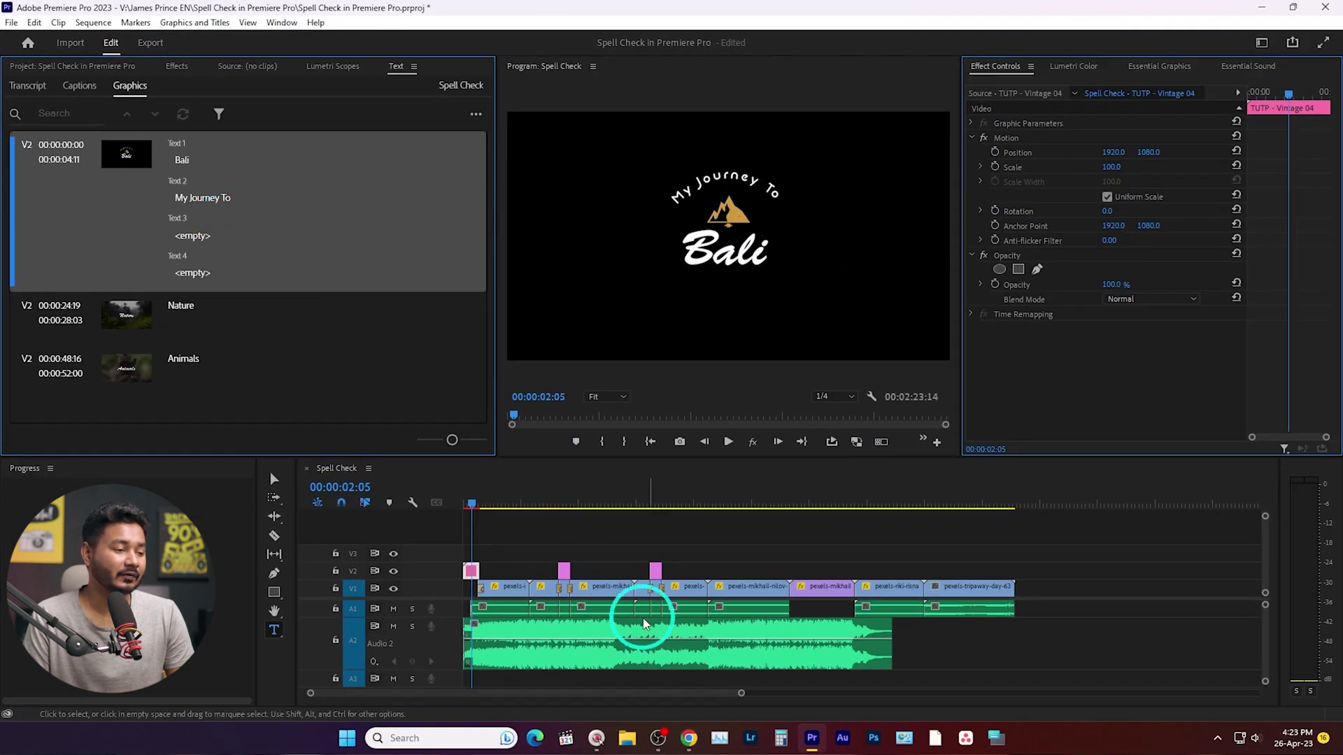